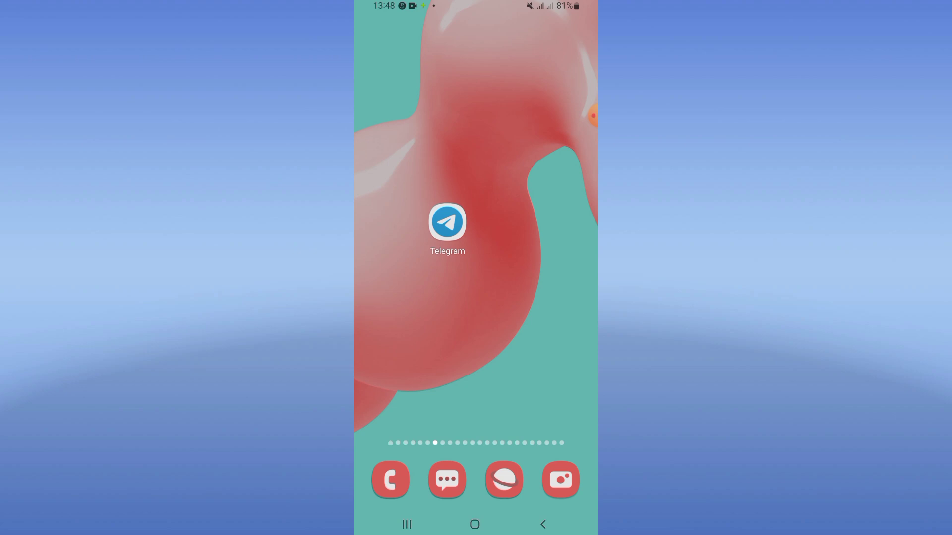
pyautogui.scroll(-5, 476, 335)
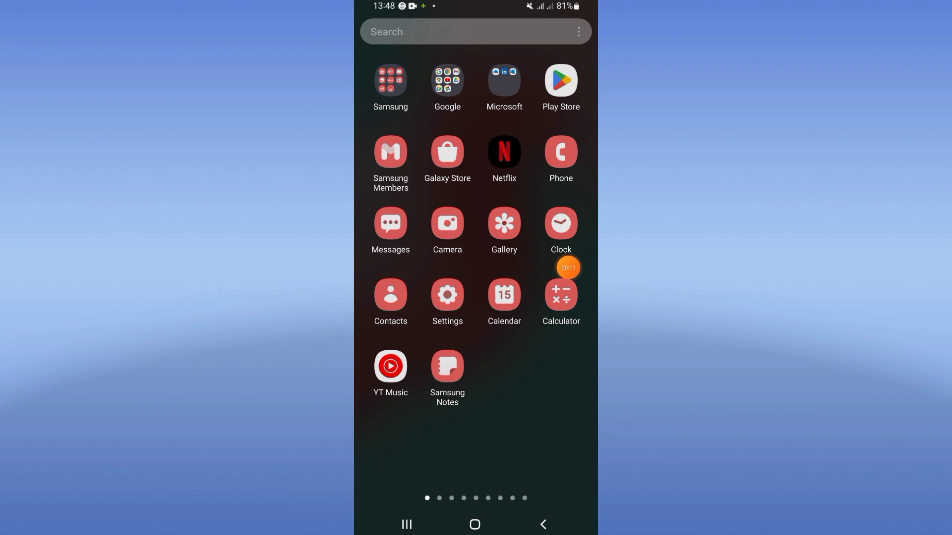
# Search Settings > Apps for 'tele' and open Telegram's App info page.
pyautogui.click(447, 295)
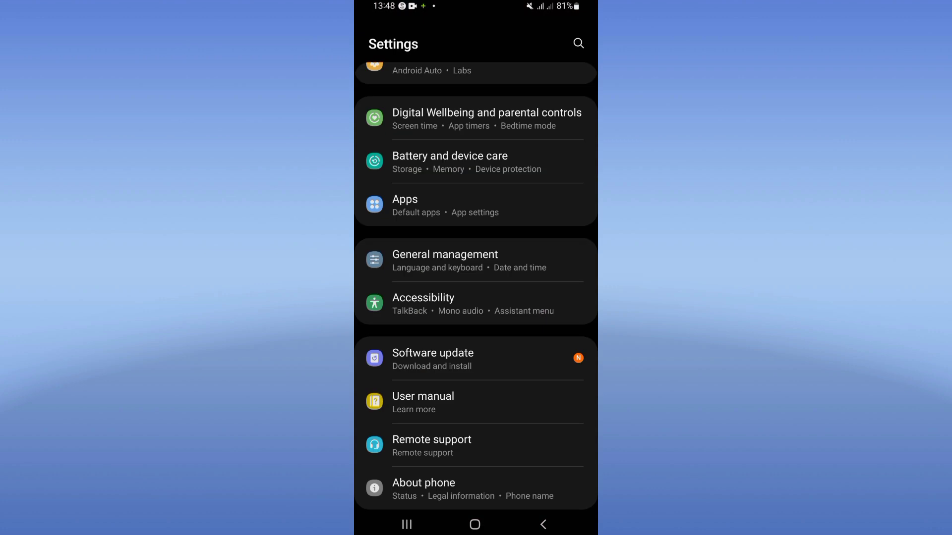
pyautogui.click(476, 205)
pyautogui.click(550, 43)
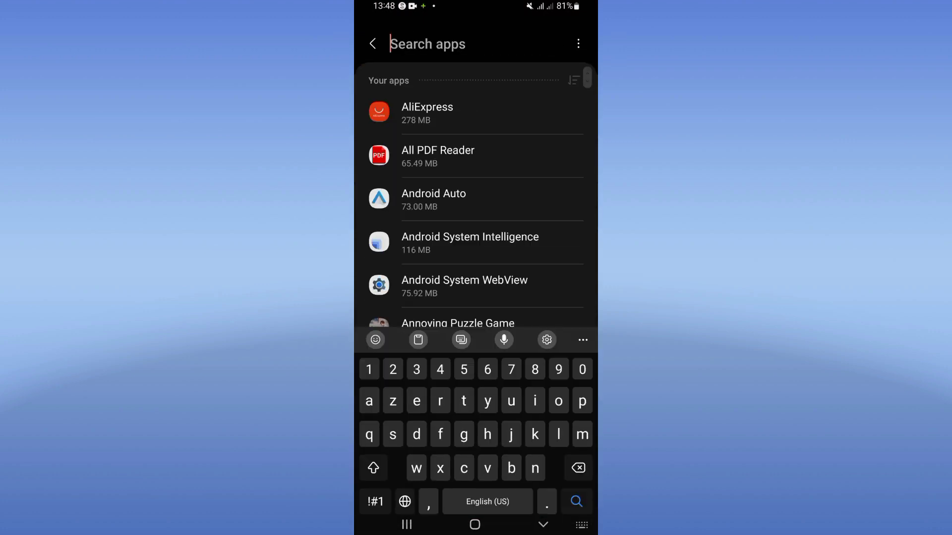
pyautogui.write('tele')
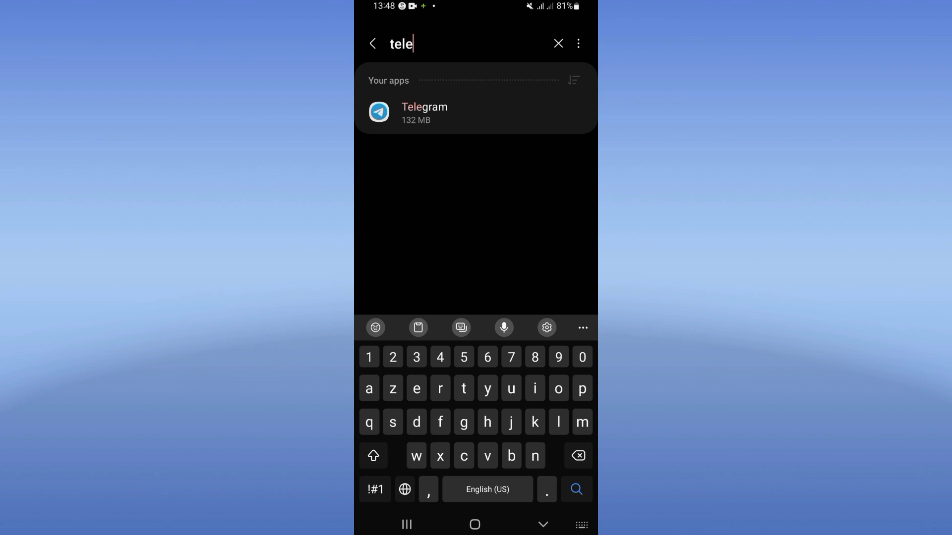
pyautogui.click(476, 112)
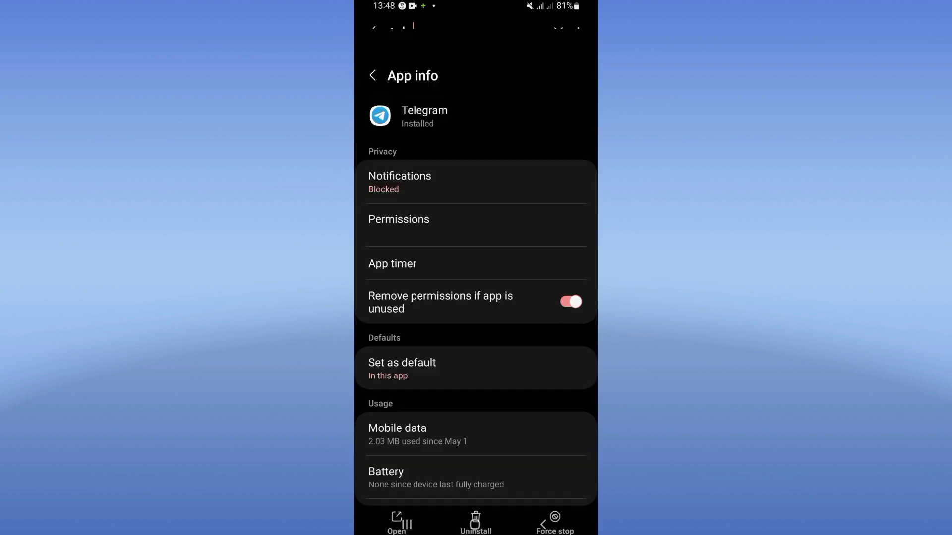
pyautogui.scroll(-5, 475, 297)
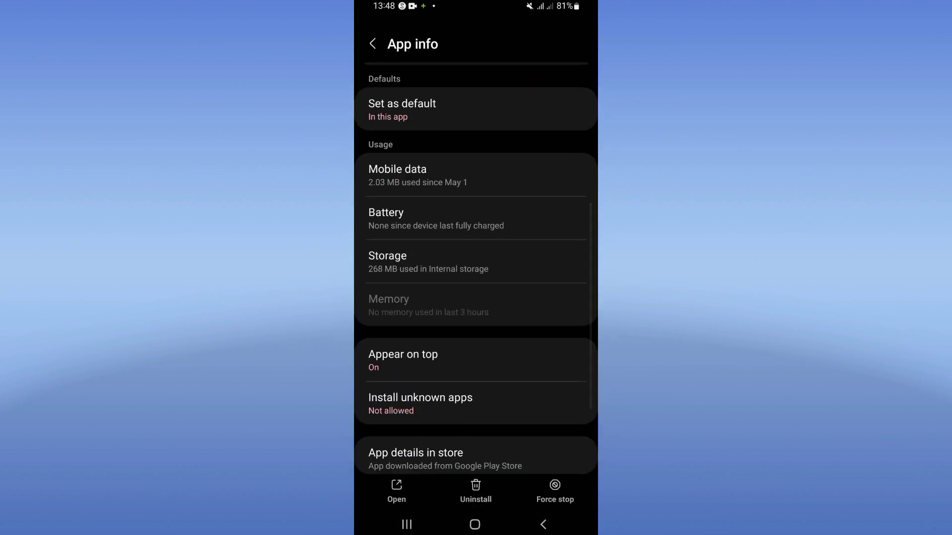
# Clear Telegram's 136 MB cache from its Storage page.
pyautogui.click(476, 262)
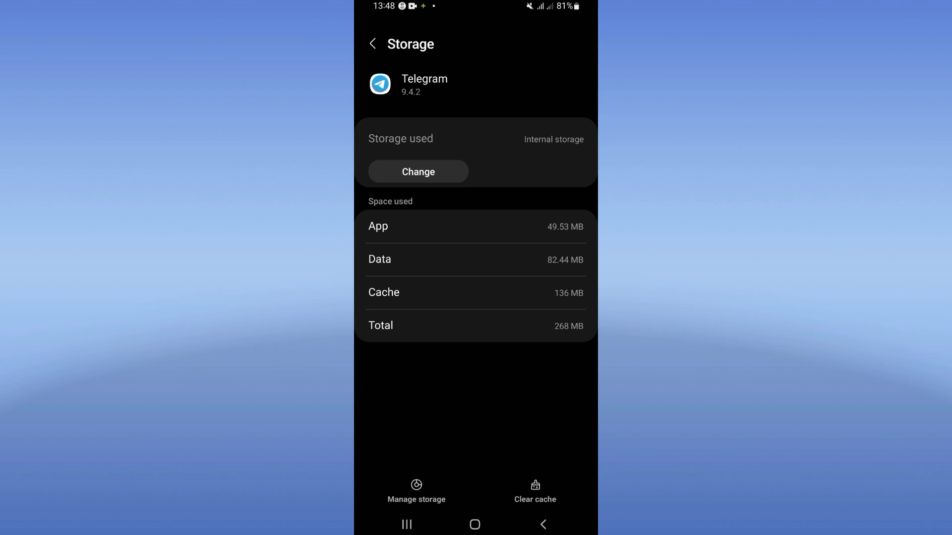
pyautogui.click(536, 492)
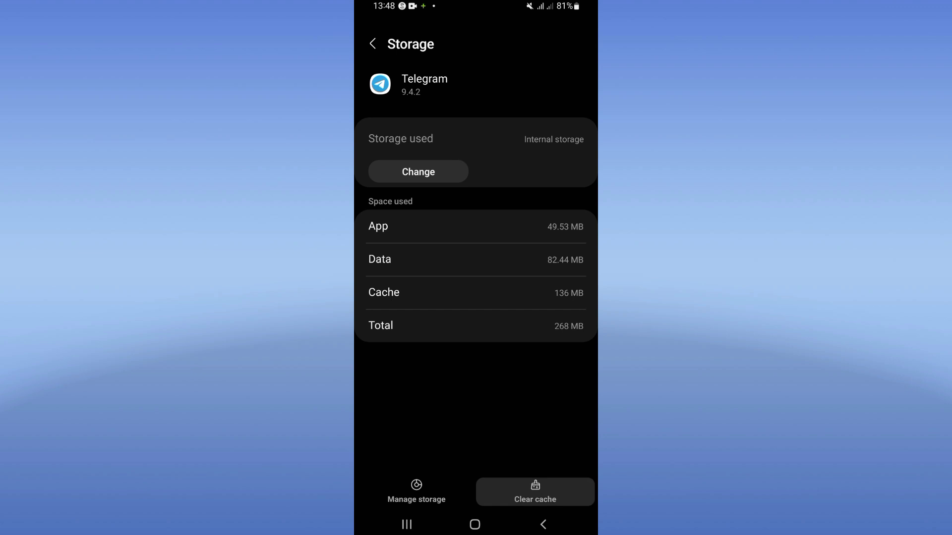
pyautogui.click(544, 524)
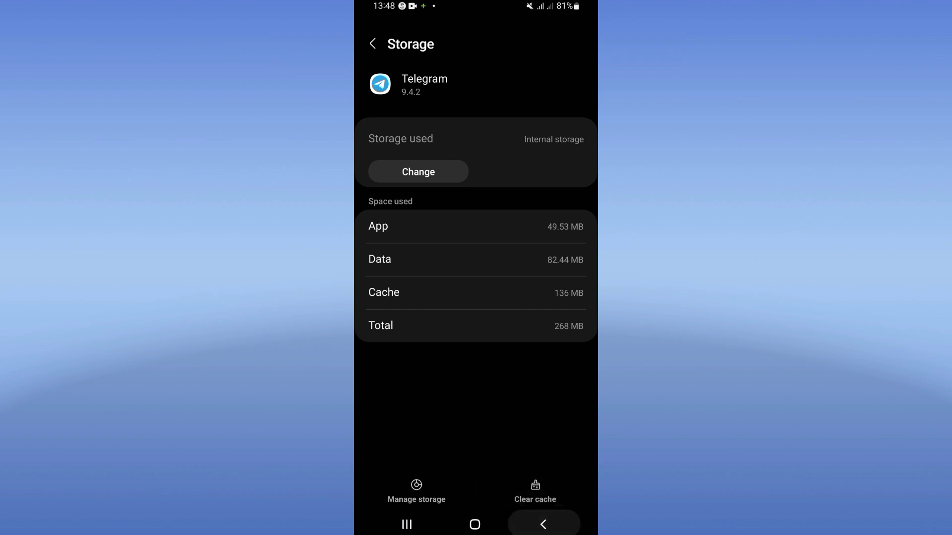
# Force-stop Telegram with OK confirmation, then go home to the app drawer.
pyautogui.click(555, 490)
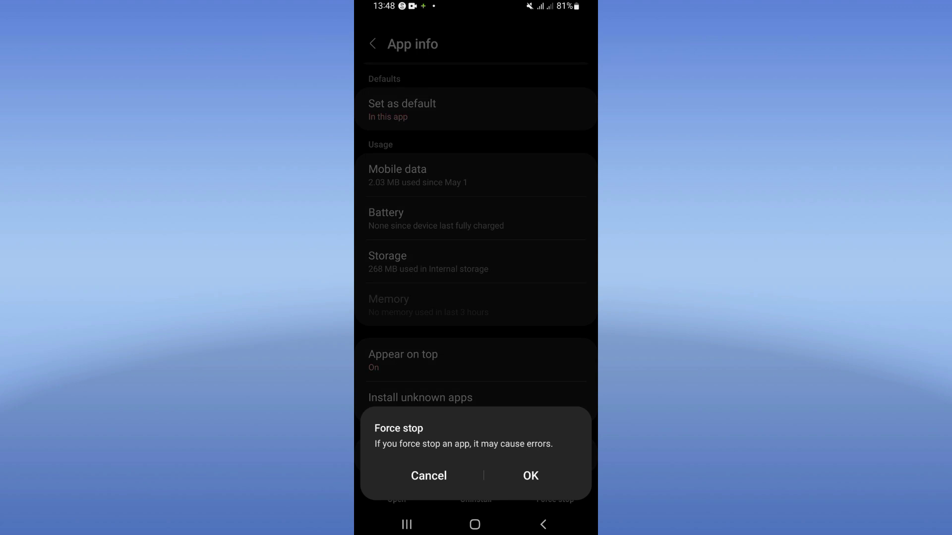
pyautogui.click(530, 476)
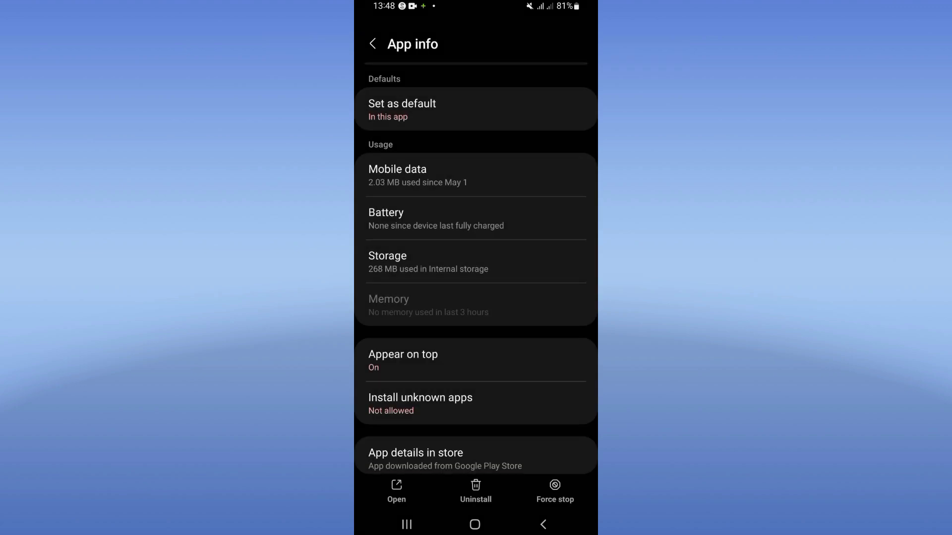
pyautogui.click(474, 524)
pyautogui.moveTo(475, 372); pyautogui.dragTo(475, 187)
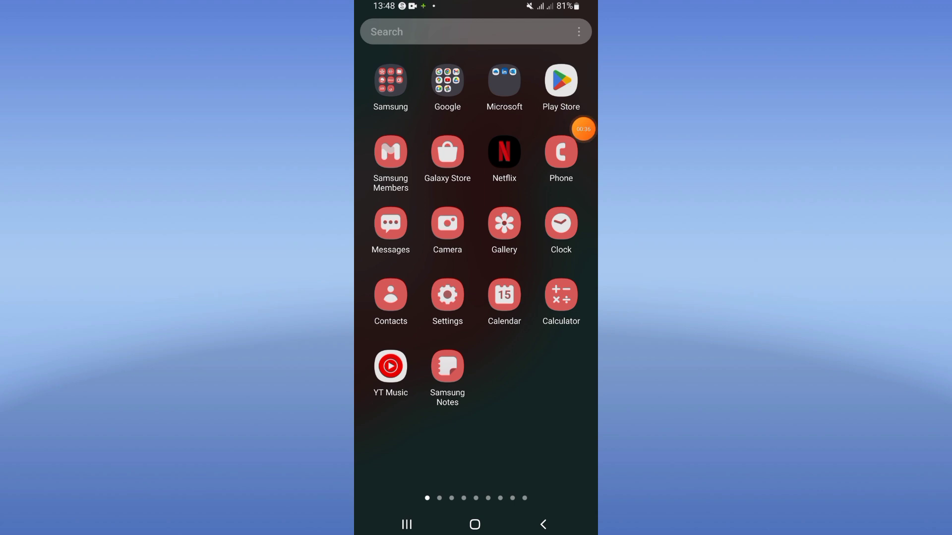
# Bring up the power menu with Power off and Restart, then dismiss it to the home screen.
pyautogui.press('Escape')
pyautogui.press('XF86PowerOff')
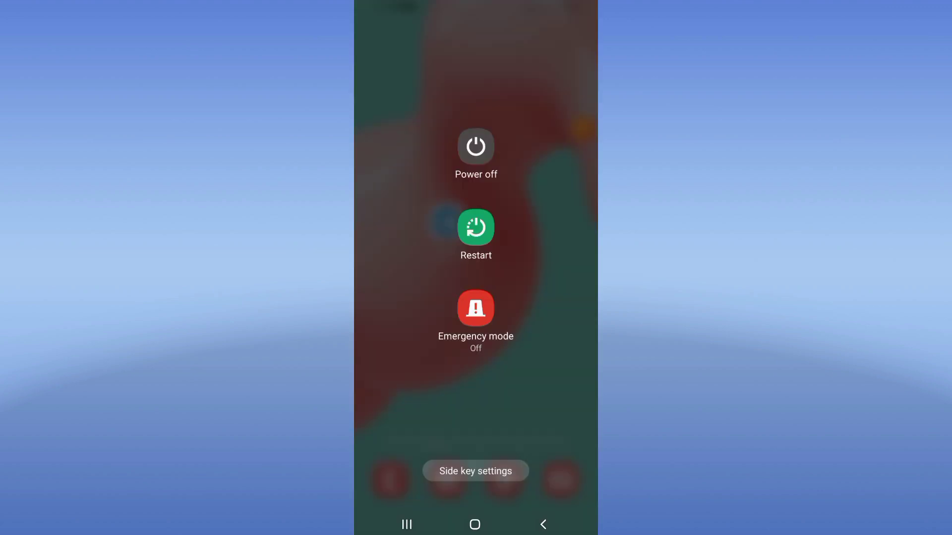
pyautogui.press('Escape')
pyautogui.click(583, 236)
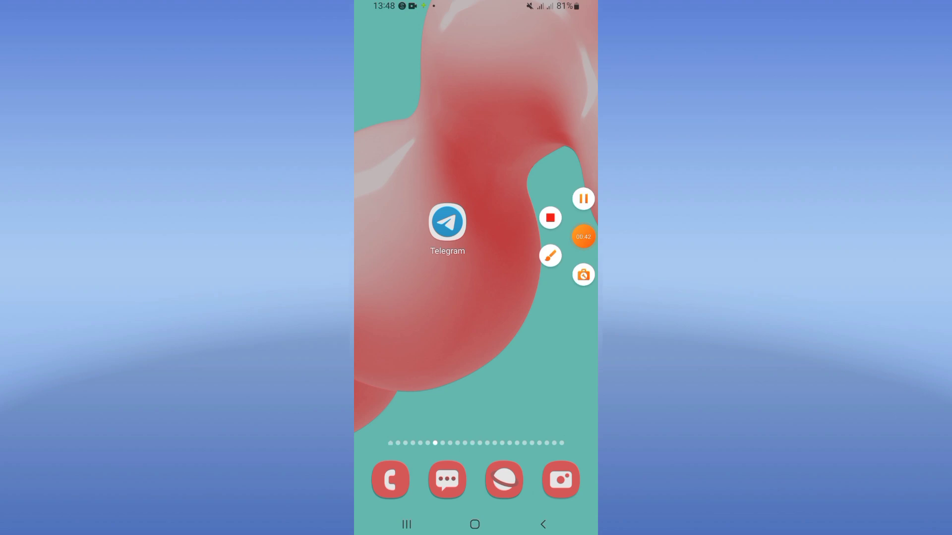